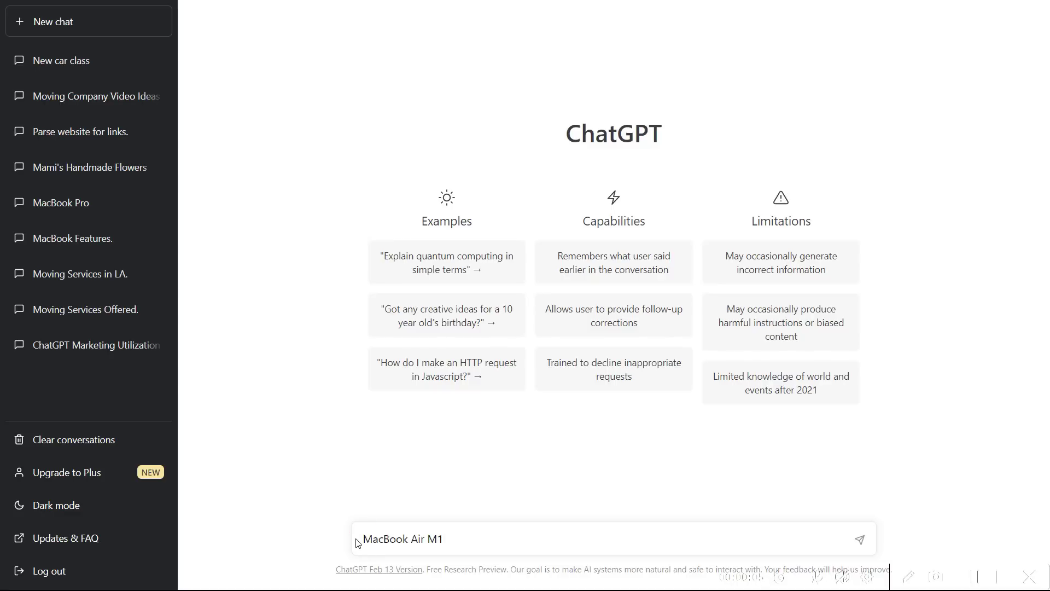
Submit 'MacBook Air M1' as the first prompt of the new chat
{"action": "key", "text": "Return"}
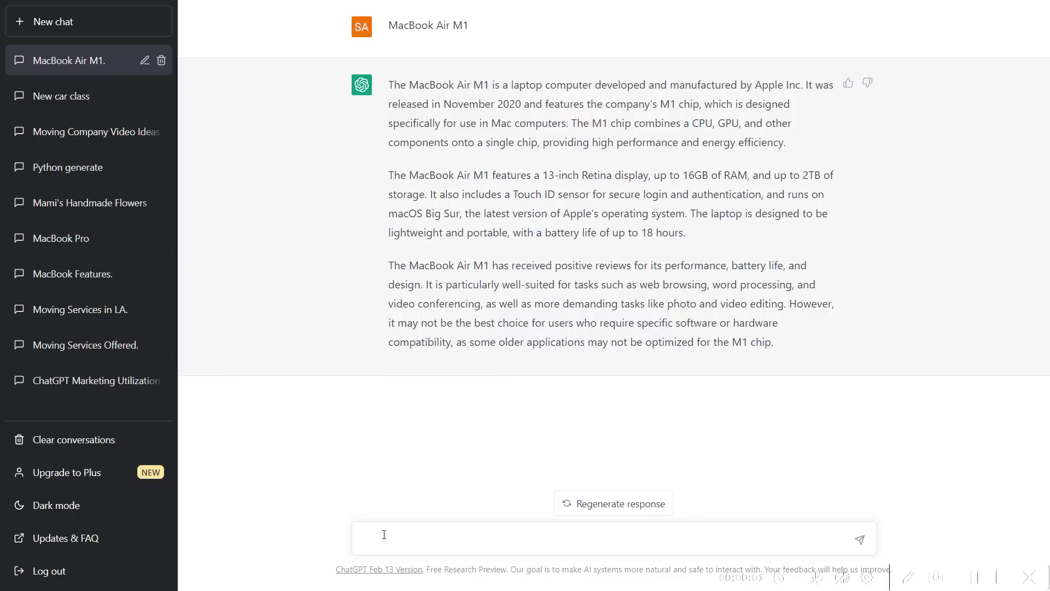
Paste in the formal, academic in-depth analysis prompt about the MacBook Air M1
{"action": "type", "text": "Use a formal and academic tone paired with sophisticated vocabulary and grammar. Provide a thorough and in-depth analysis of the subject matter. Explain complex scientific concepts in a clear and accessible way. Present counter-arguments and dissenting opinions in a balanced and objective way. MacBook Air M1"}
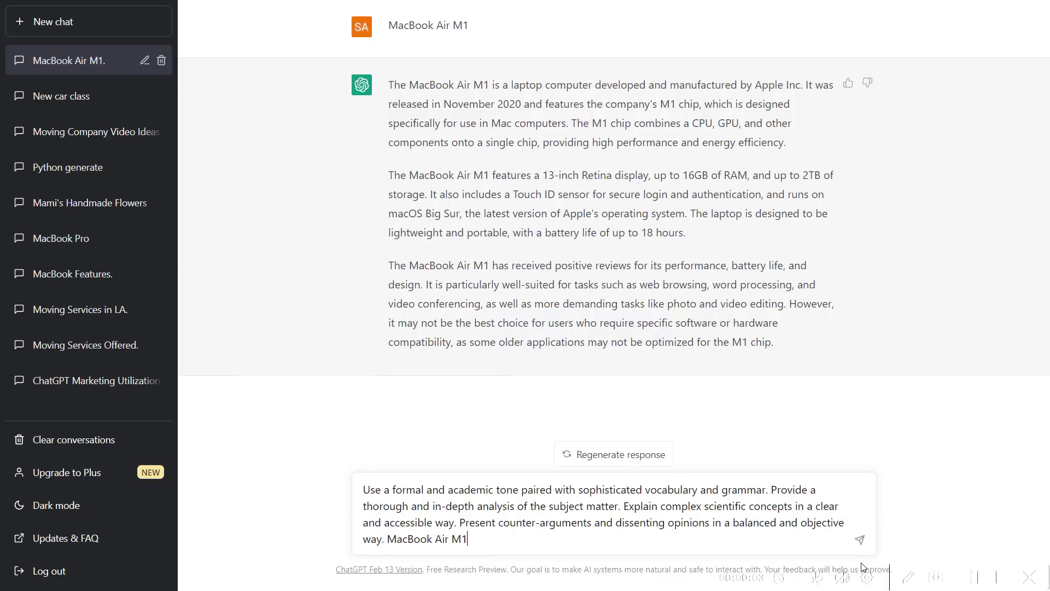
Send the formal analysis prompt and regenerate ChatGPT's answer to it
{"action": "left_click", "coordinate": [862, 542]}
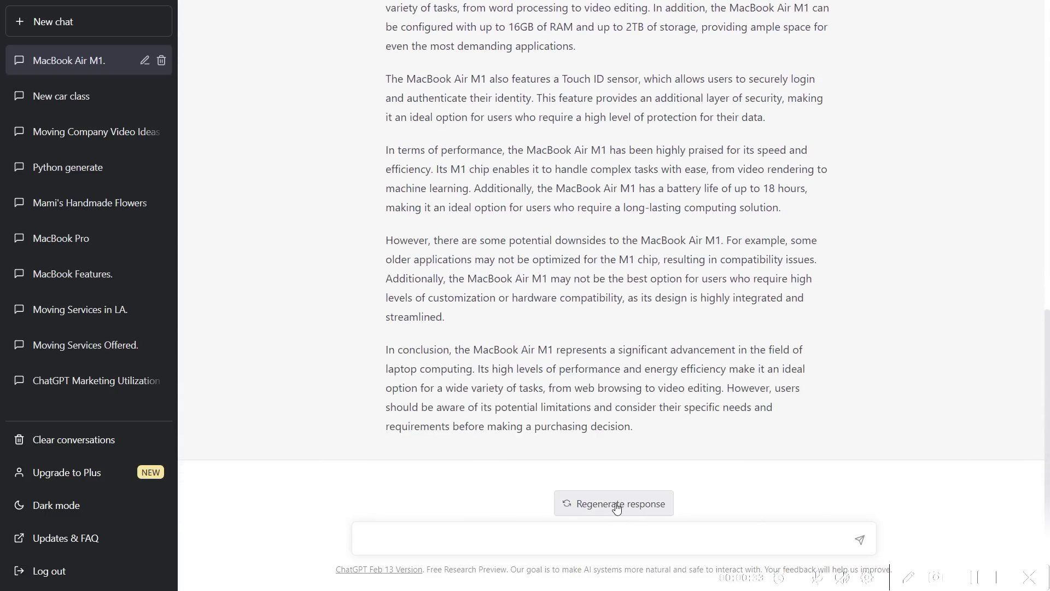
{"action": "left_click", "coordinate": [616, 506]}
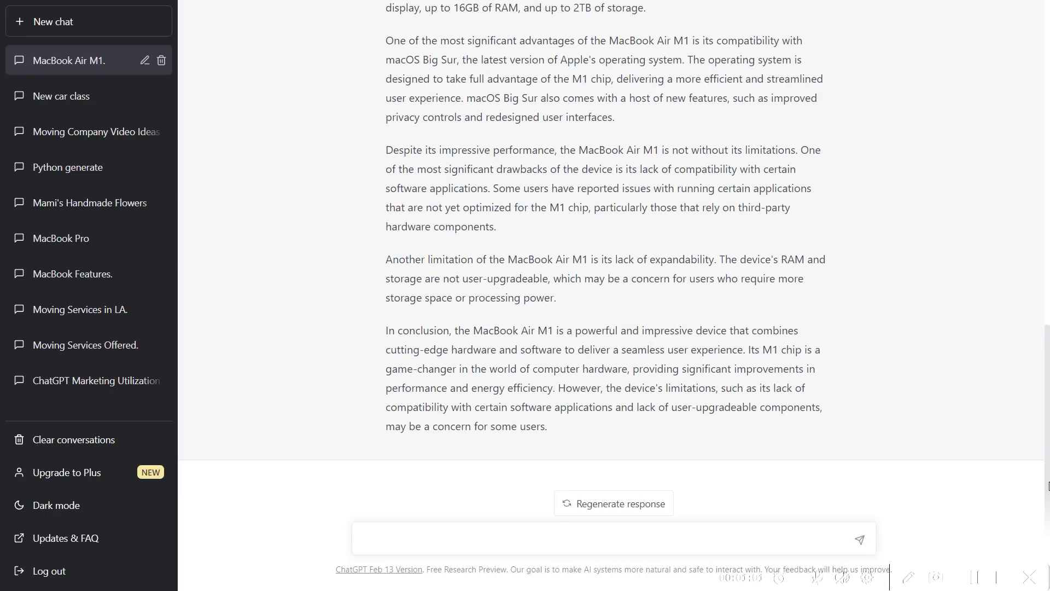
{"action": "type", "text": "Use simplified language, informal grammar, and non-standard English. Write in a conversational style. Avoid academic phrasing. MacBook Air M1"}
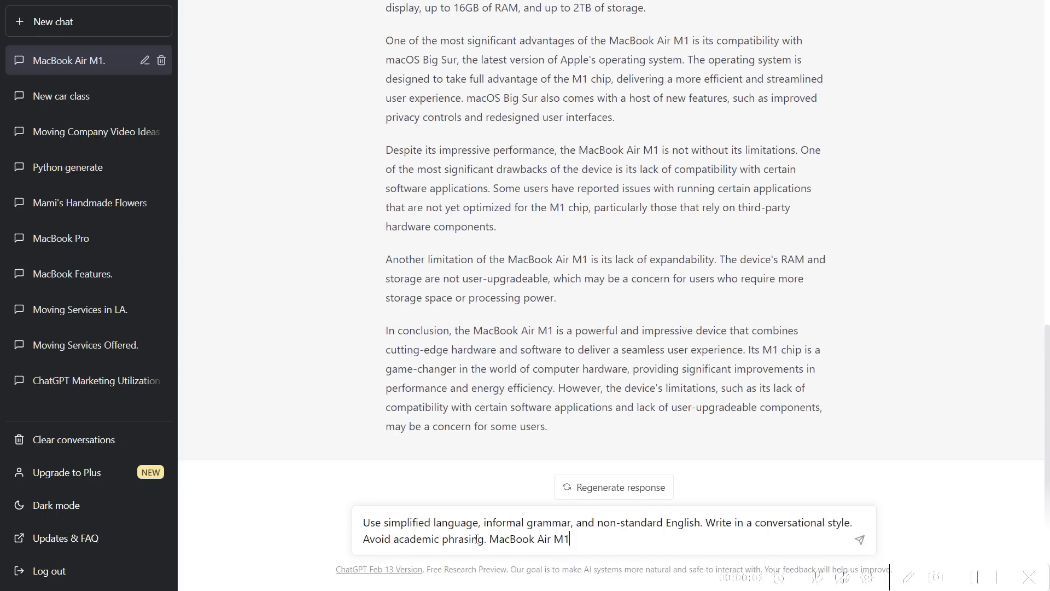
Send the conversational and markdown-formatting prompts, then paste the combined formal markdown prompt
{"action": "key", "text": "Return"}
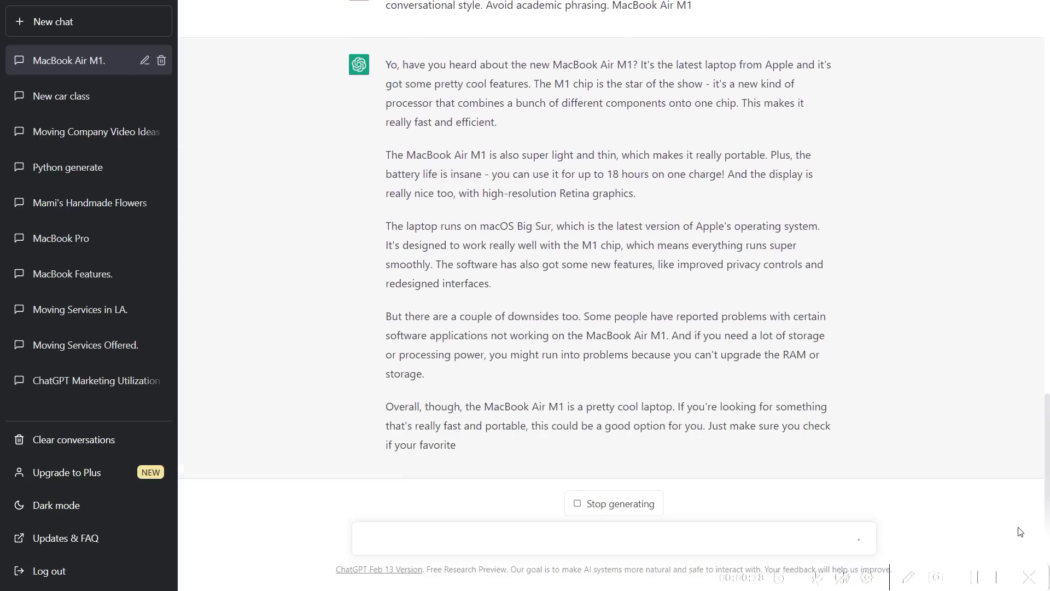
{"action": "type", "text": "Format your response using markdown. Use headings, subheadings, bullet points, and bold to organize the information. MacBook Air M1"}
{"action": "key", "text": "Return"}
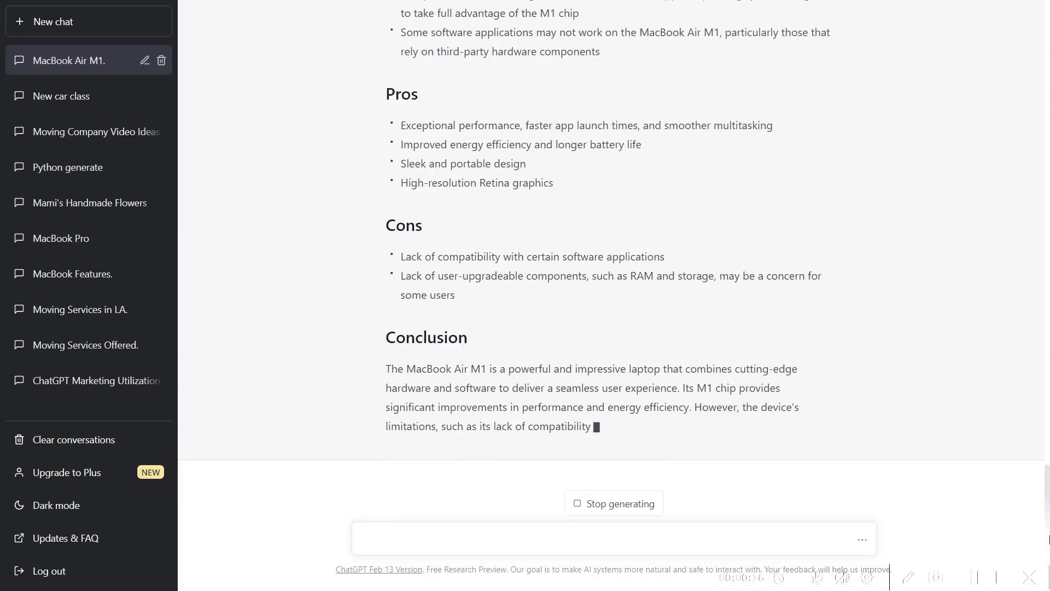
{"action": "type", "text": "Use a formal and academic tone paired with sophisticated vocabulary and grammar. Provide a thorough and in-depth analysis of the subject matter. Explain complex scientific concepts in a clear and accessible way. Present counter-arguments and dissenting opinions in a balanced and objective way. Format your response using markdown. Use headings, subheadings, bullet points, and bold to organize the information. MacBook Air M1"}
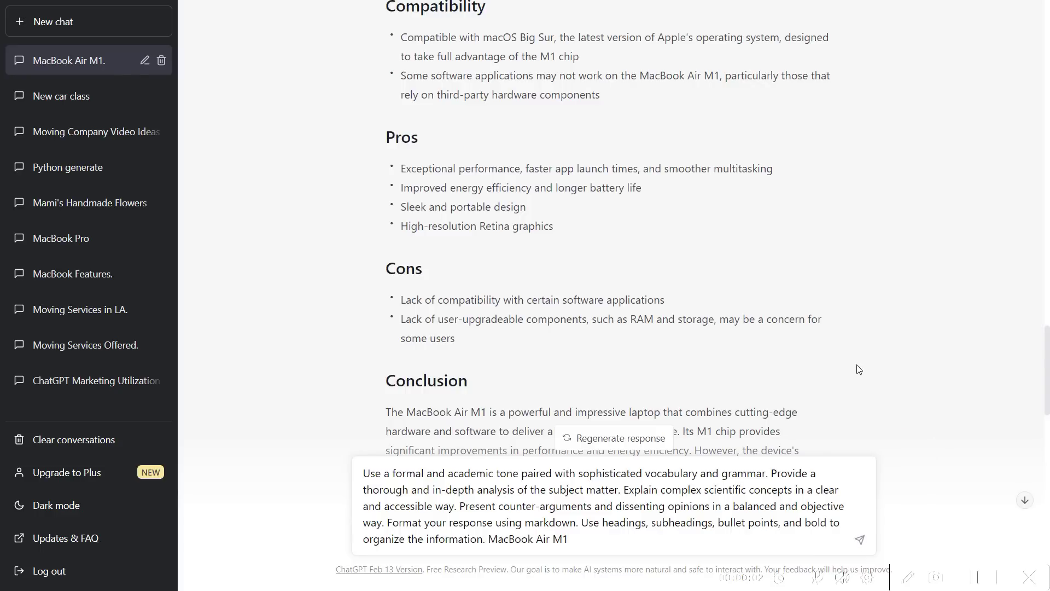
Send the formal markdown prompt to generate 'An In-Depth Analysis of the MacBook Air M1'
{"action": "key", "text": "Return"}
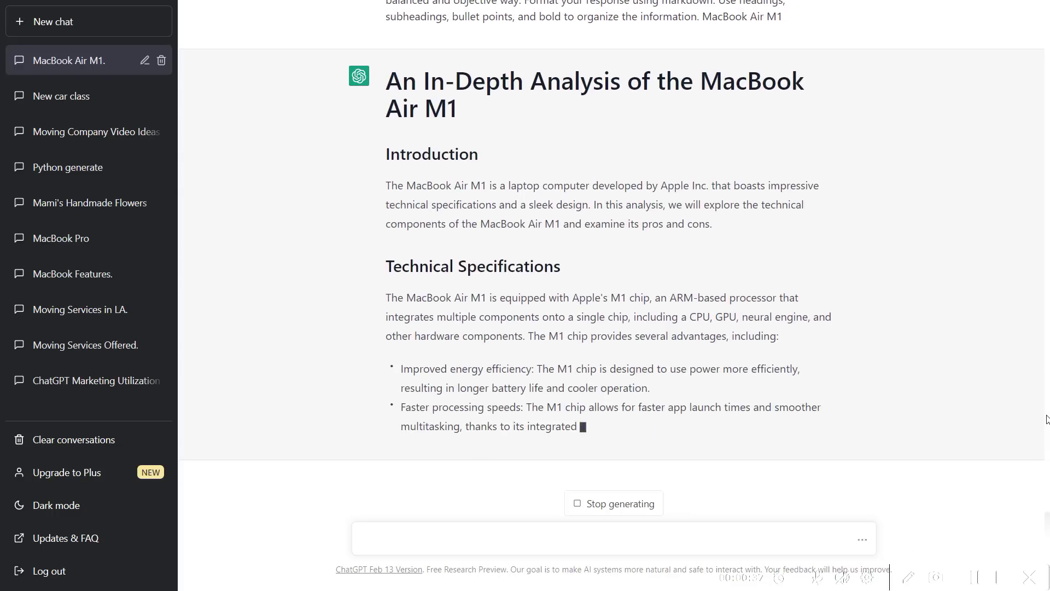